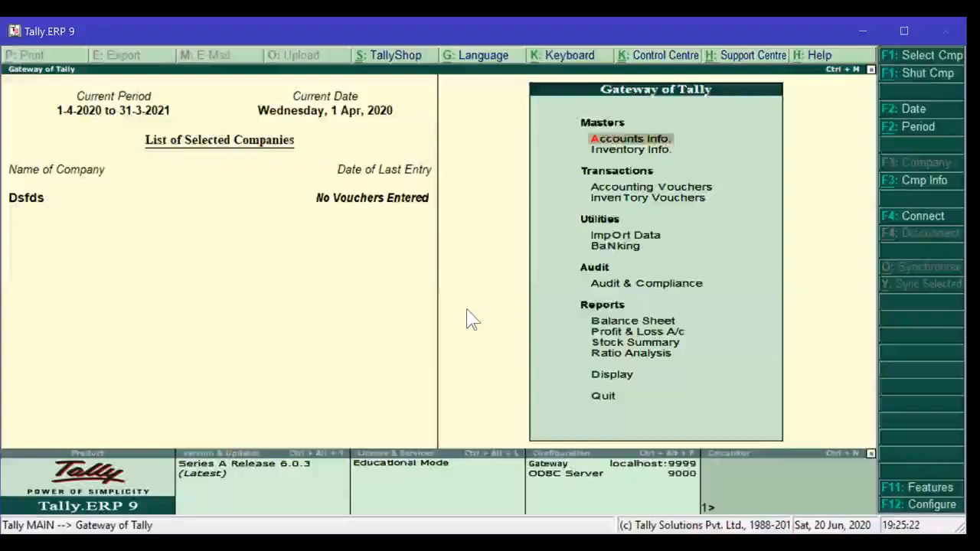
# - Open the Company Info. menu from the Gateway of Tally with Alt+F3
pyautogui.hotkey('alt', 'F3')
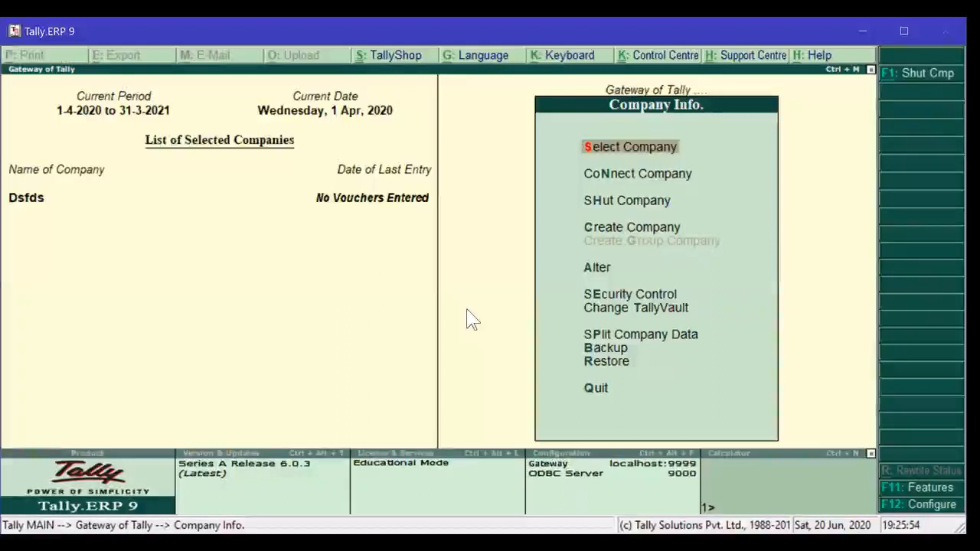
# - Choose Create Company in the Company Info. menu to open the Company Creation form
pyautogui.press('Down')
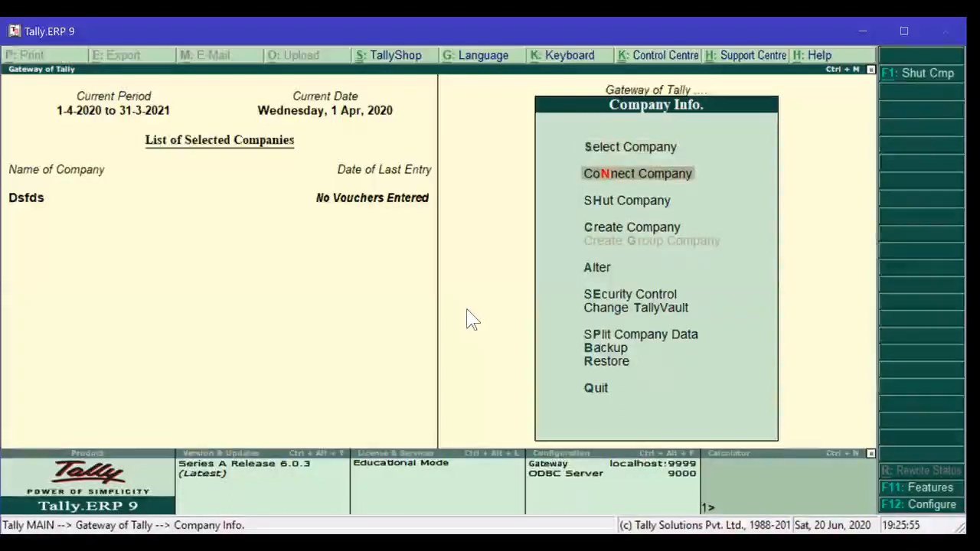
pyautogui.press('Down')
pyautogui.press('Down')
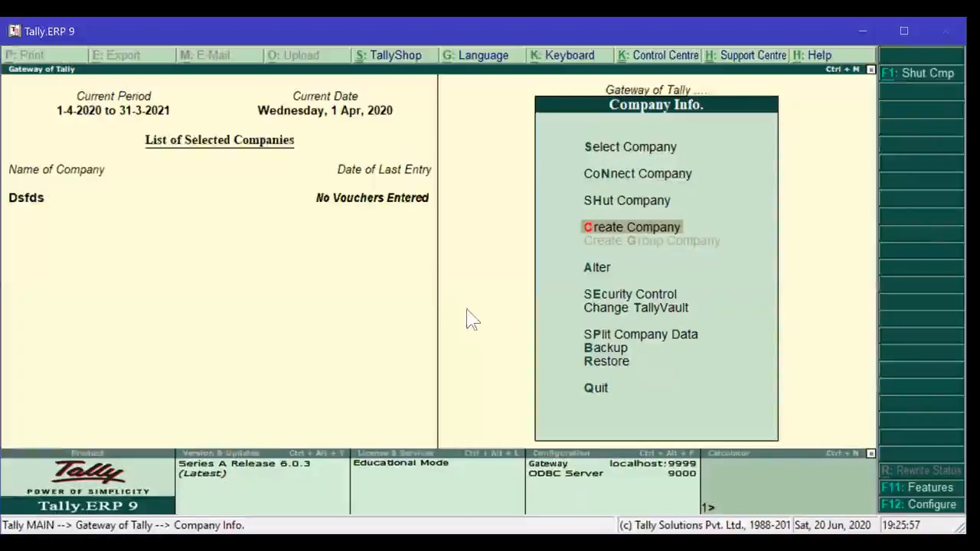
pyautogui.press('Return')
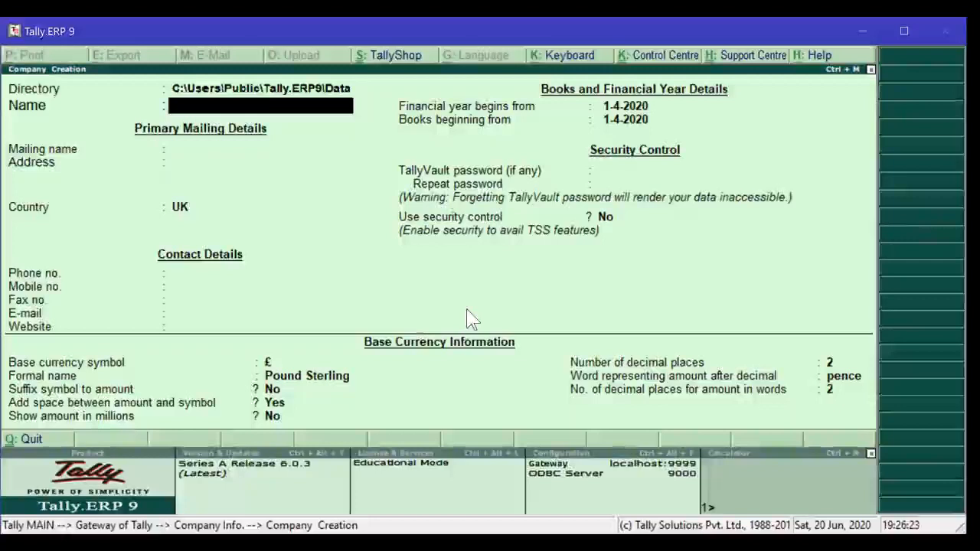
# - Enter 'Ankit & Sons' as company and mailing name, then the first two postal address lines
pyautogui.write('A')
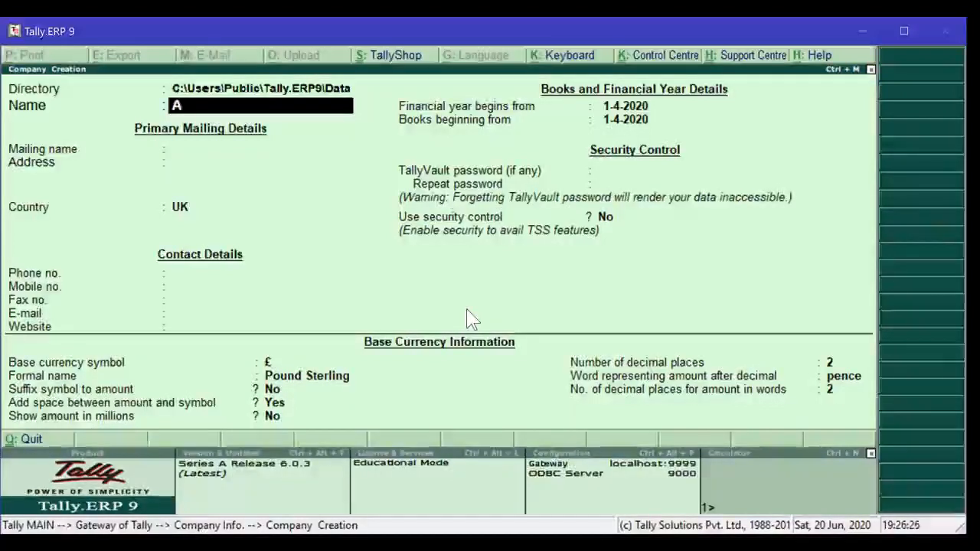
pyautogui.write('nkit ')
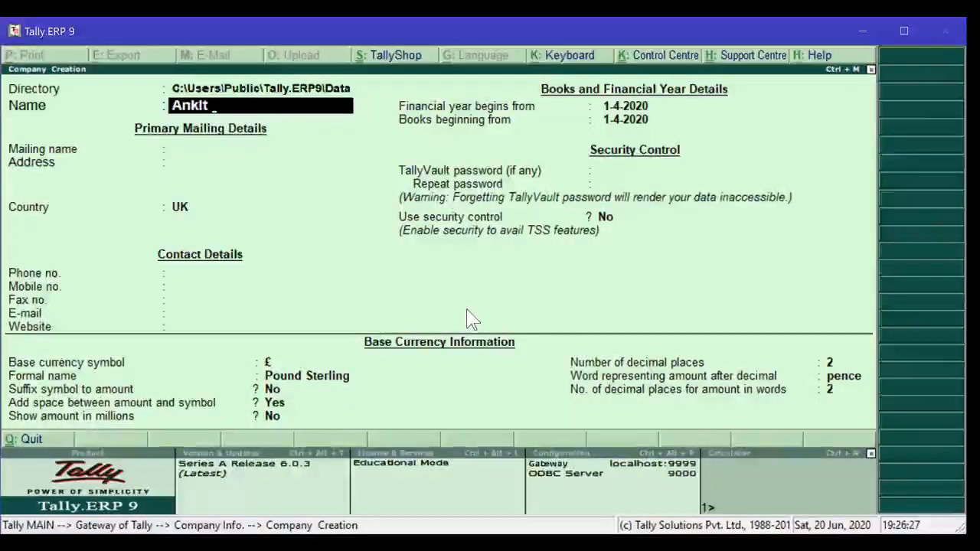
pyautogui.write('& Sons')
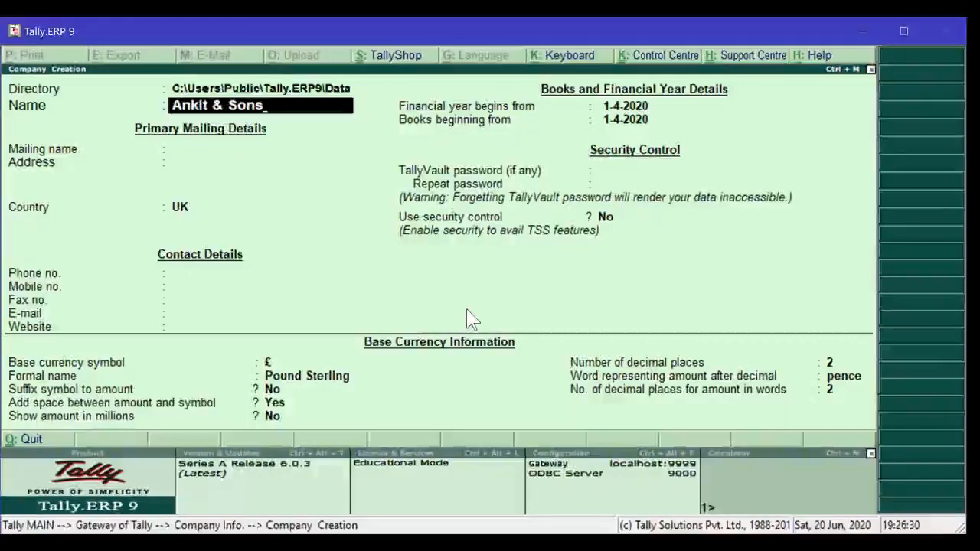
pyautogui.press('Return')
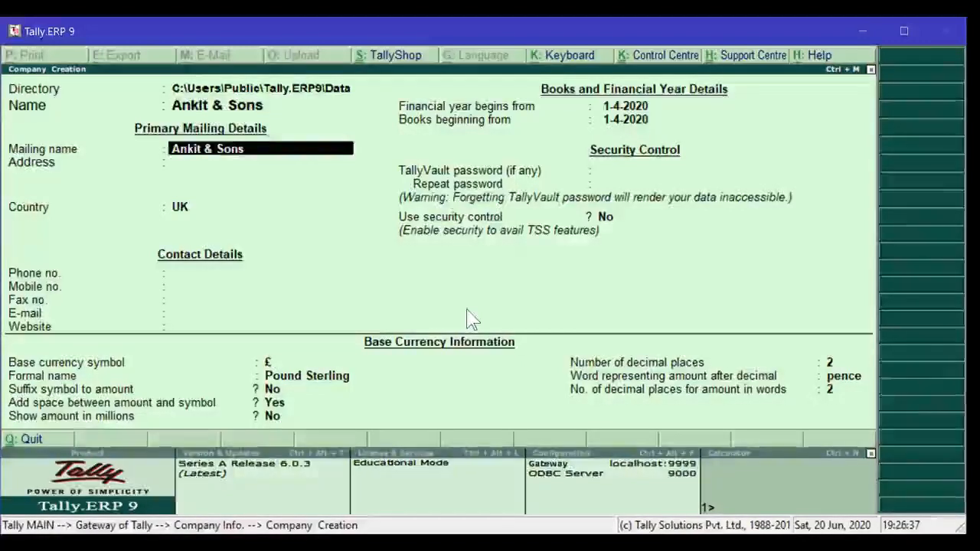
pyautogui.press('Return')
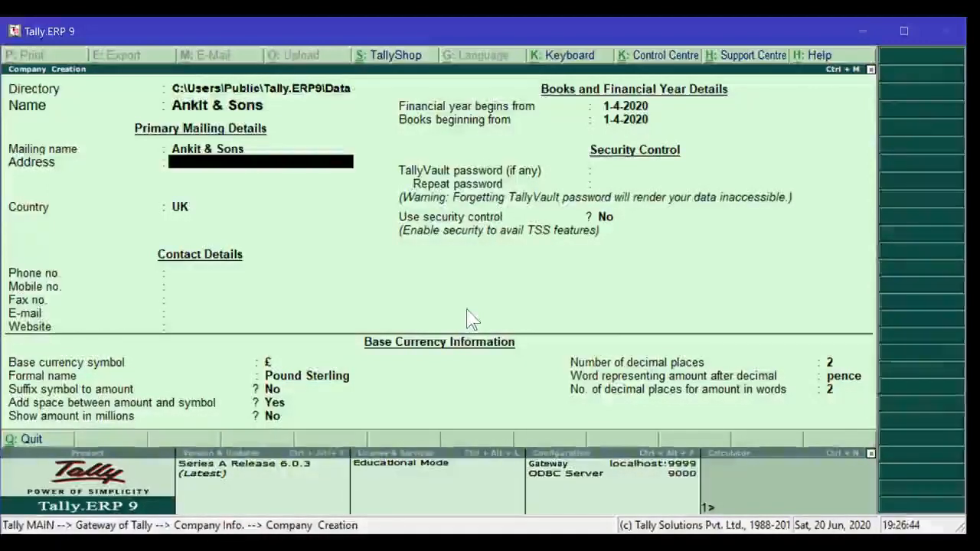
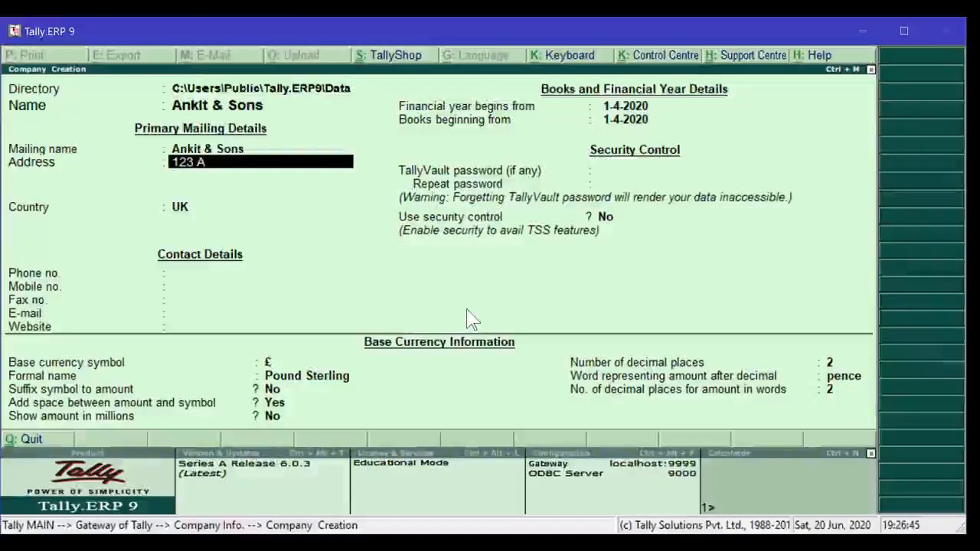
pyautogui.press('Return')
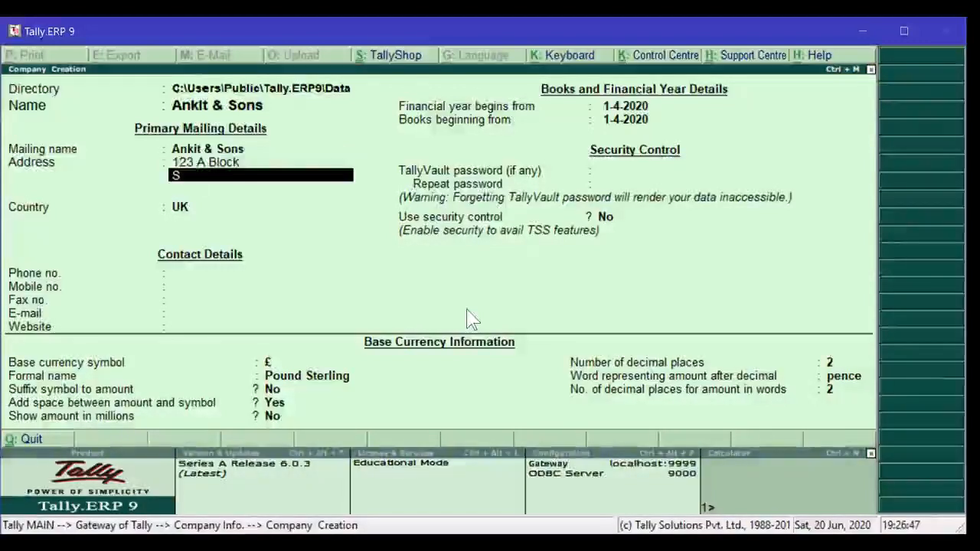
pyautogui.press('Return')
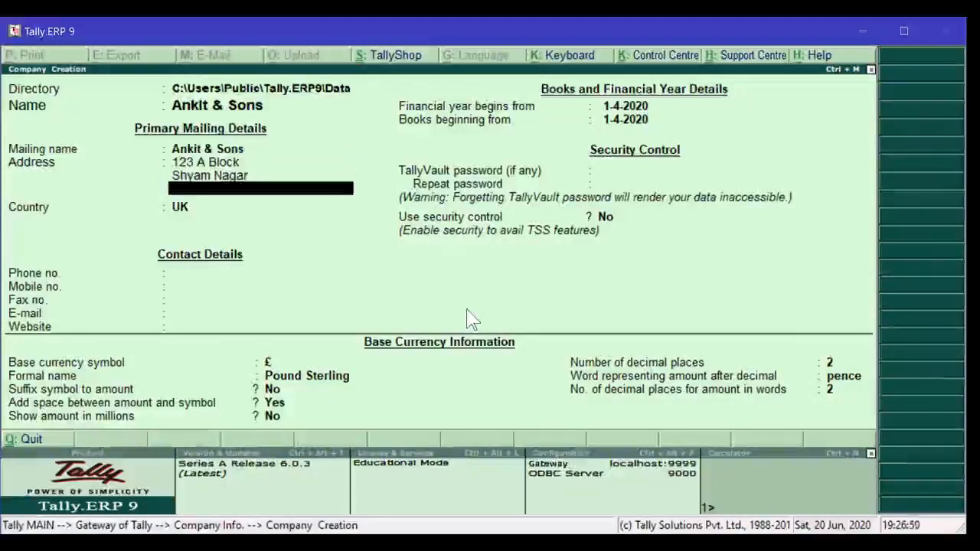
# - Finish the address with Kanpur, choose India and Uttar Pradesh, and enter the pincode
pyautogui.write('Kanpur')
pyautogui.press('Return')
pyautogui.press('Return')
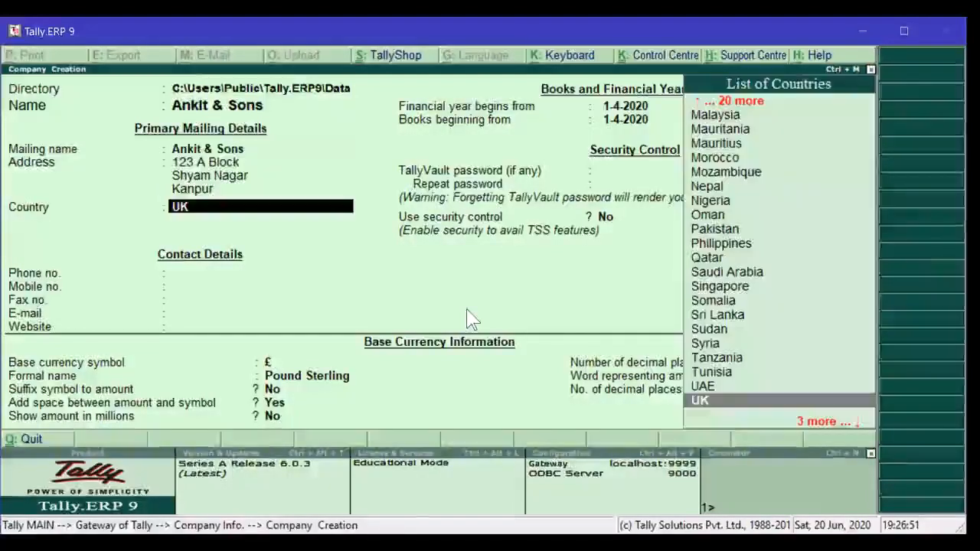
pyautogui.write('Indi')
pyautogui.press('Return')
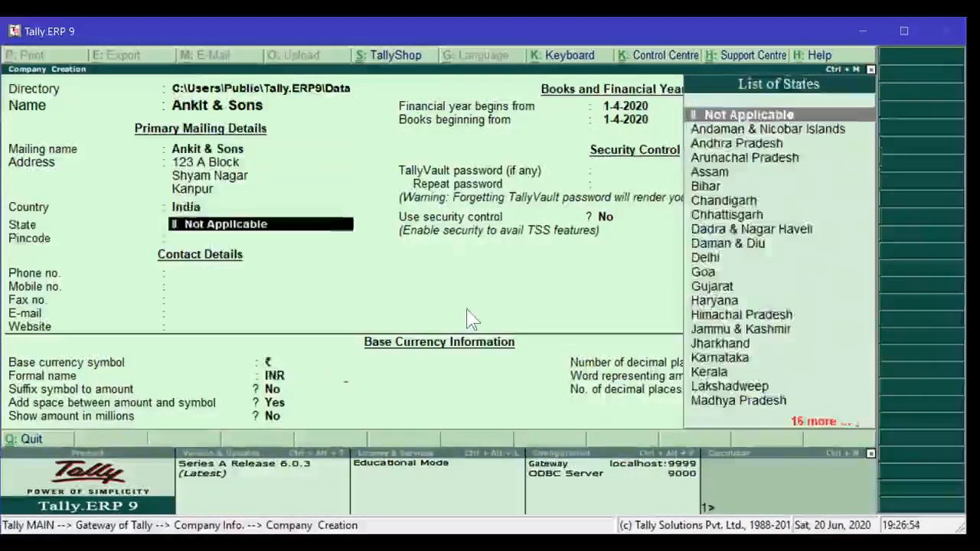
pyautogui.write('U')
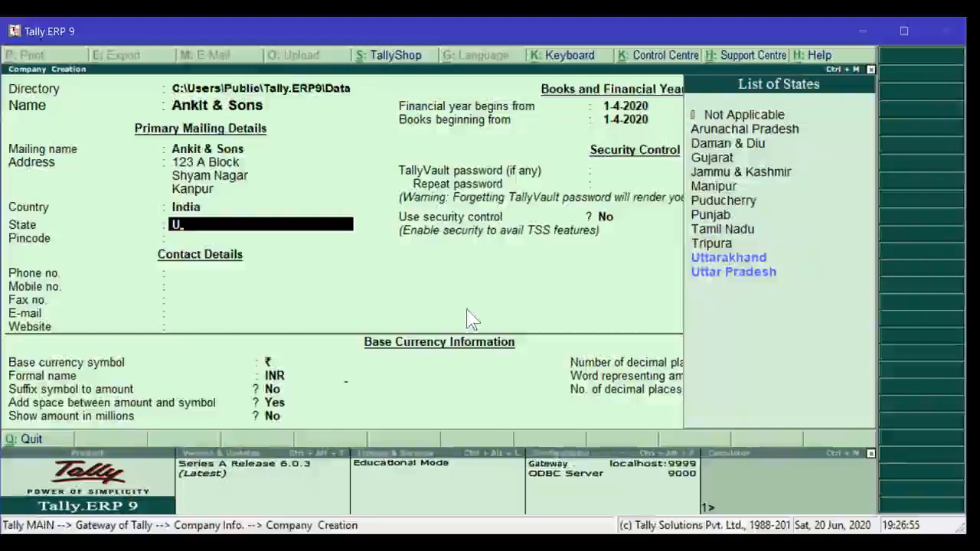
pyautogui.press('Down')
pyautogui.press('Down')
pyautogui.press('Return')
pyautogui.write('2')
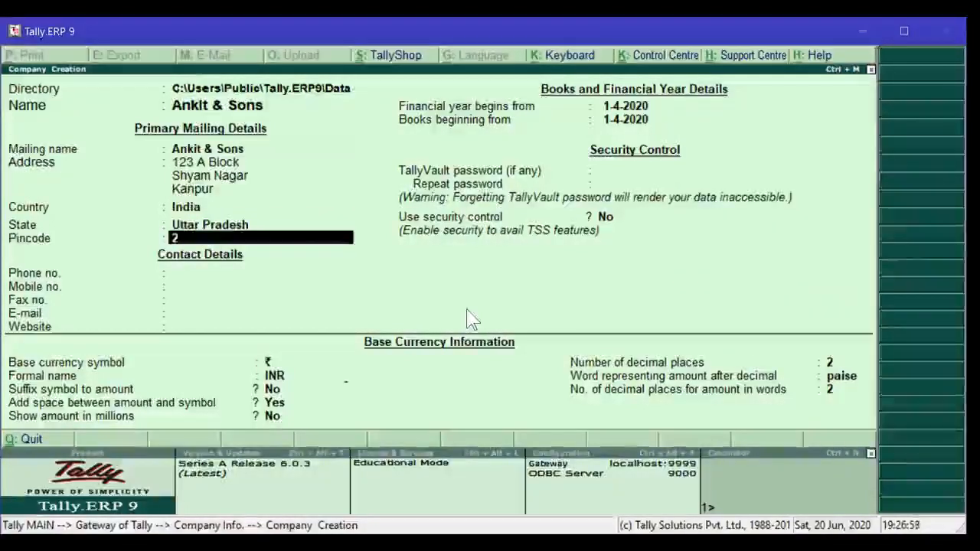
pyautogui.write('08018')
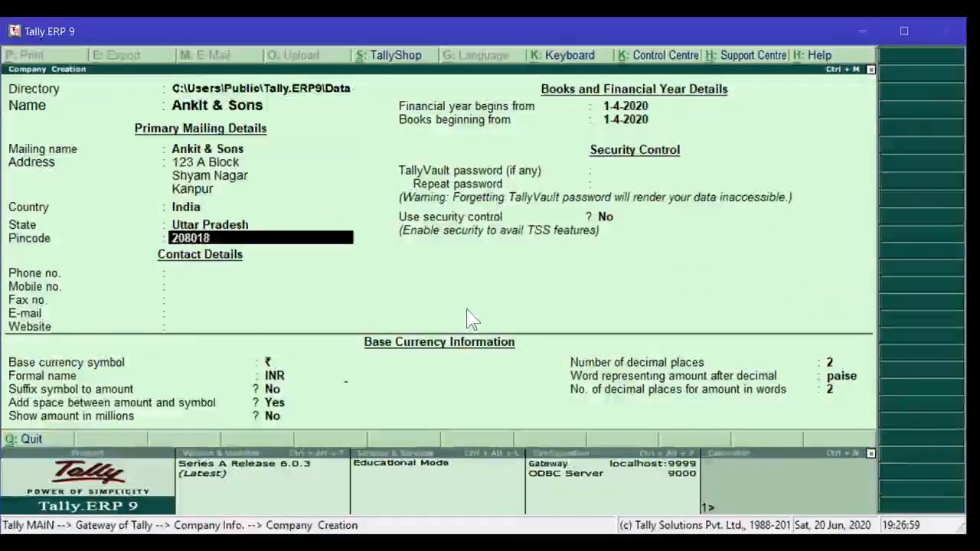
pyautogui.press('Return')
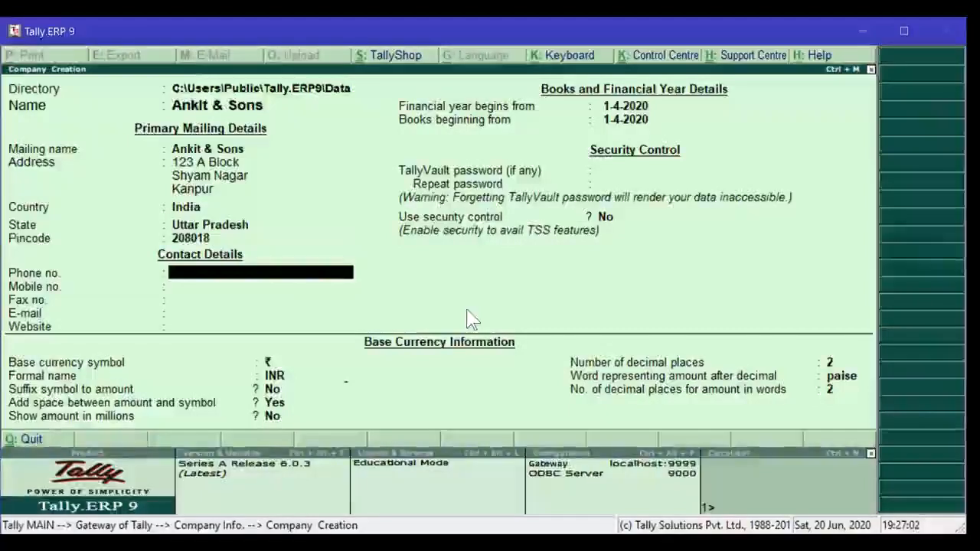
# - Enter the company's phone number and mobile number
pyautogui.write('0523')
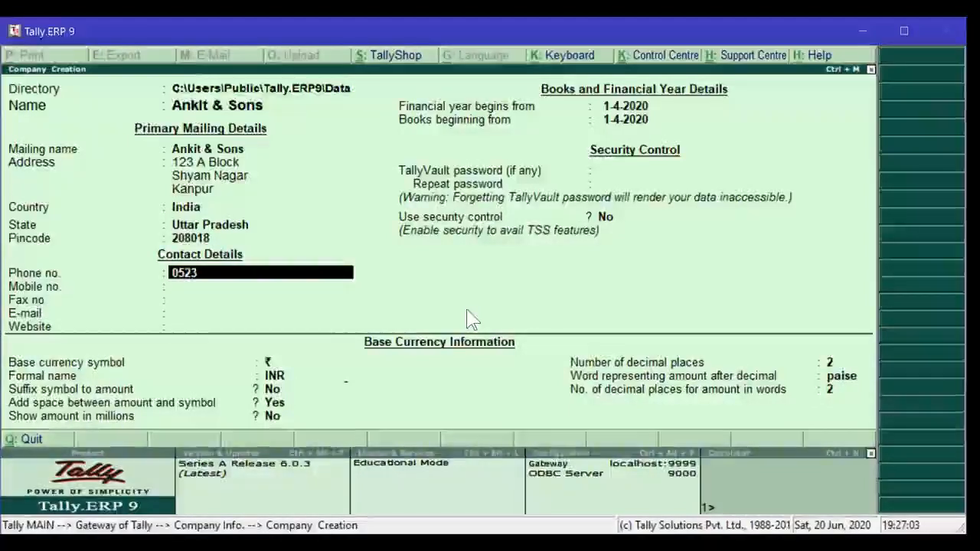
pyautogui.write('6336')
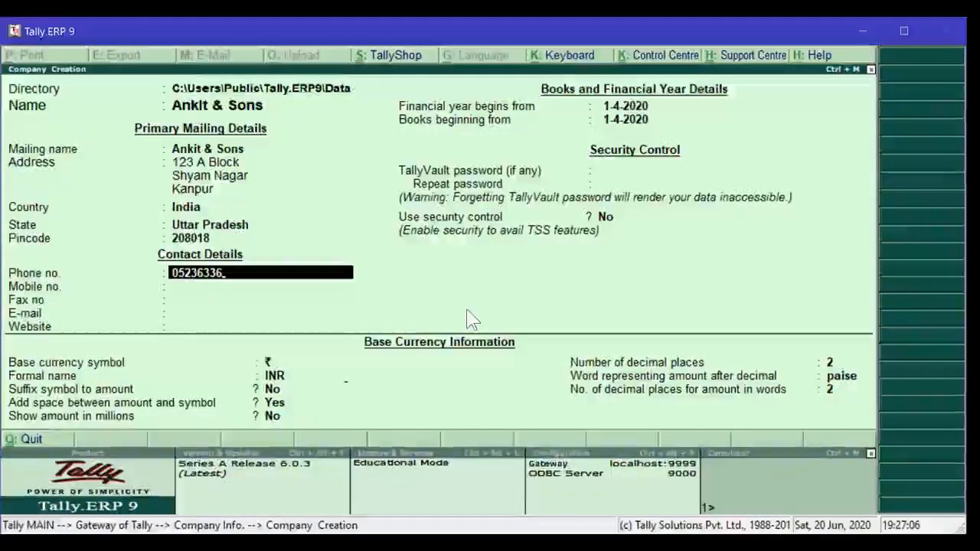
pyautogui.press('Return')
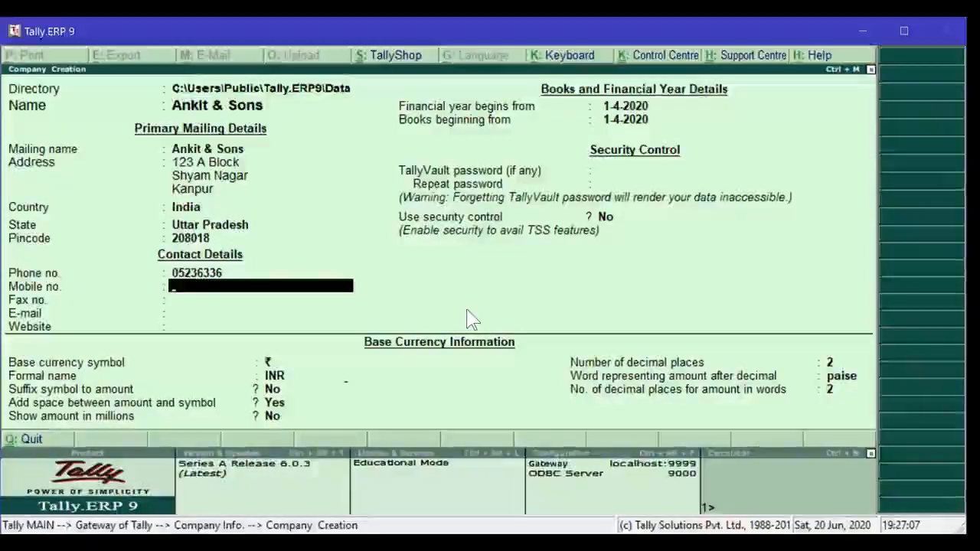
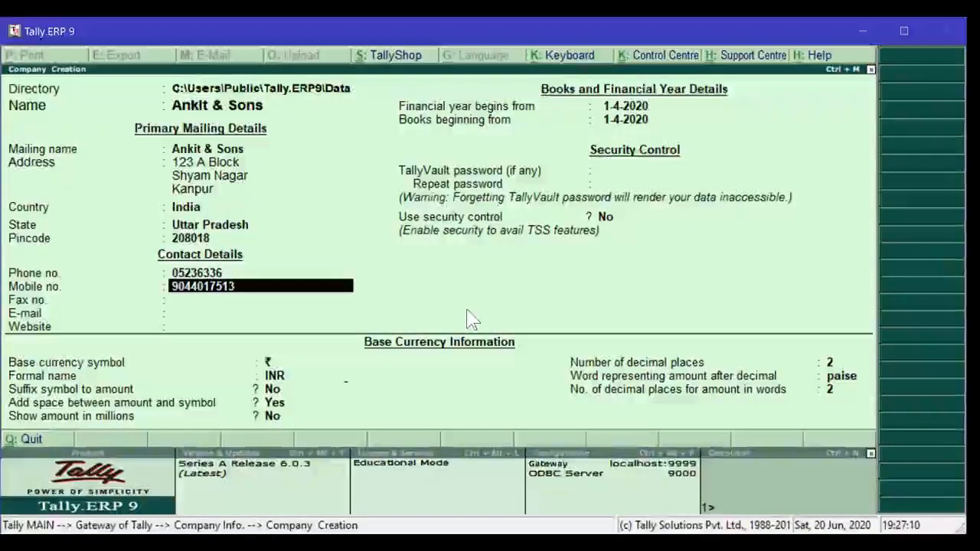
pyautogui.press('Return')
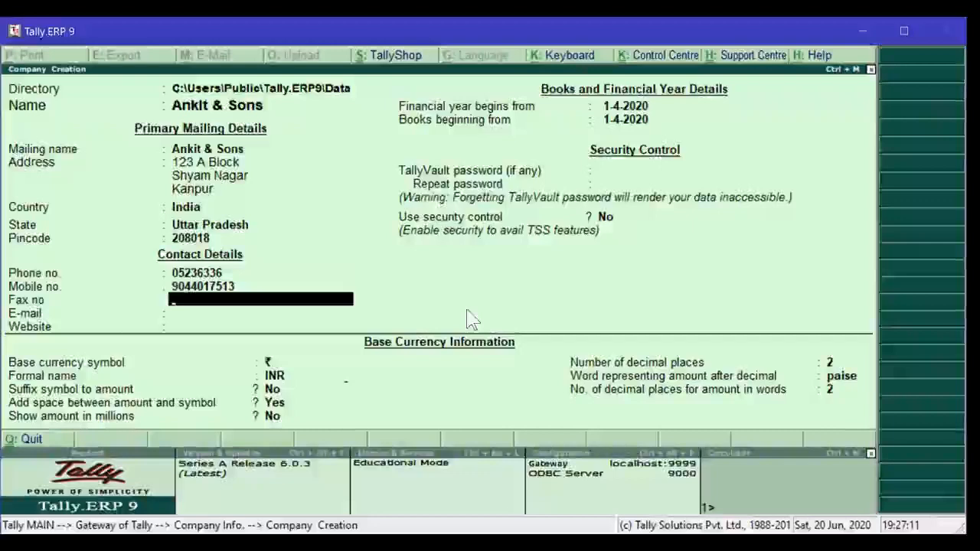
pyautogui.press('Return')
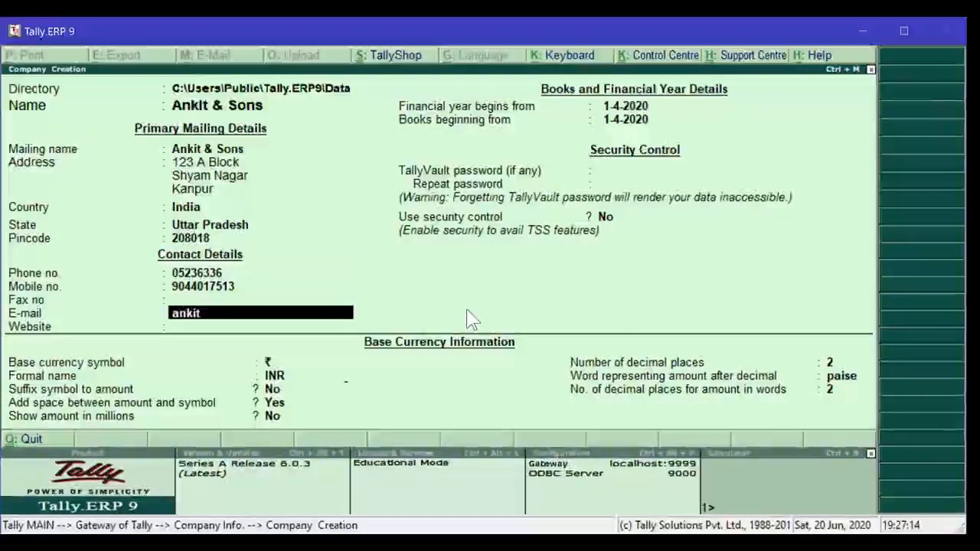
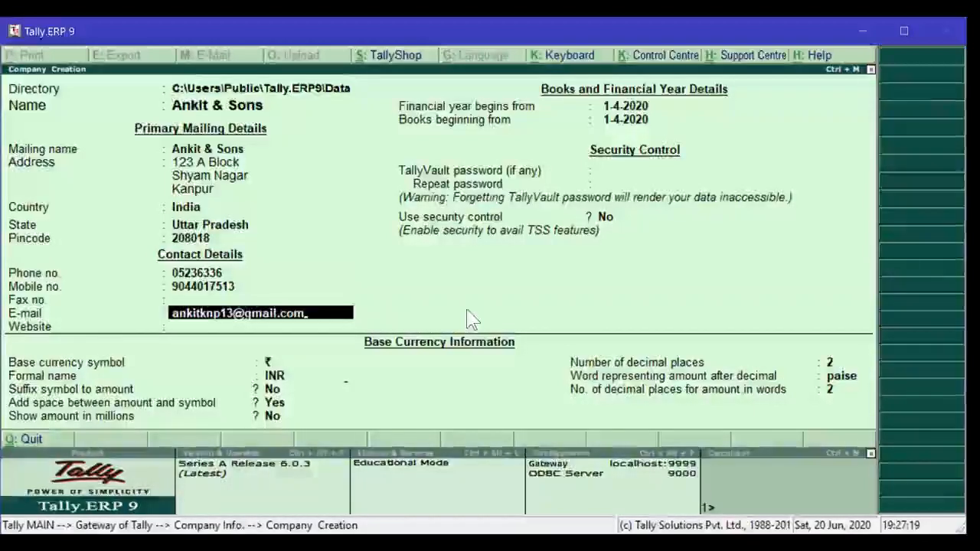
pyautogui.press('Return')
pyautogui.write('ww')
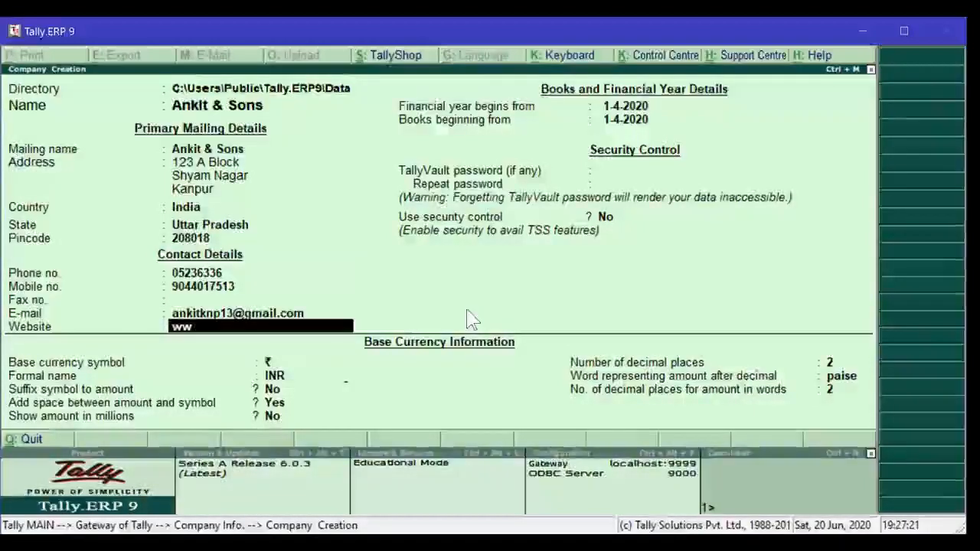
pyautogui.write('w.netetc')
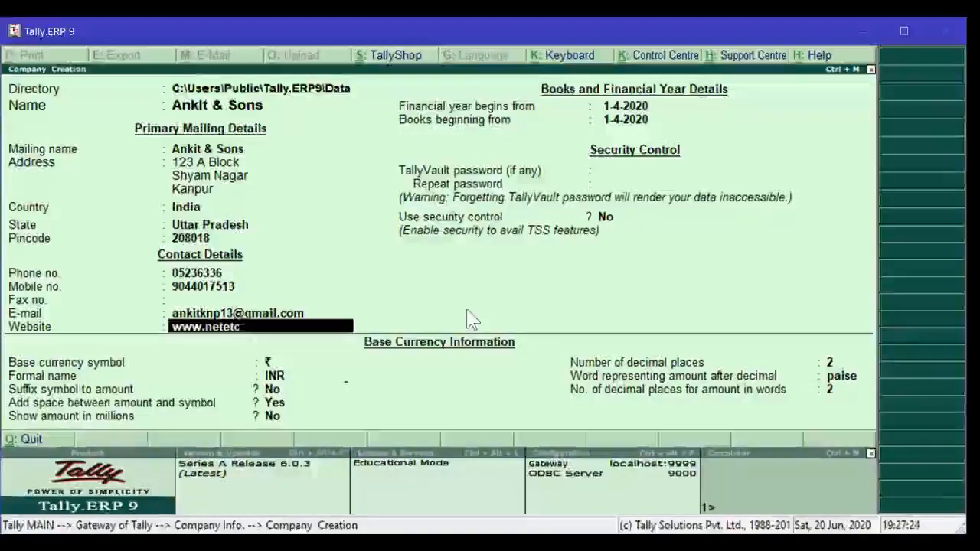
pyautogui.press('BackSpace')
pyautogui.press('BackSpace')
pyautogui.press('BackSpace')
pyautogui.write('tech')
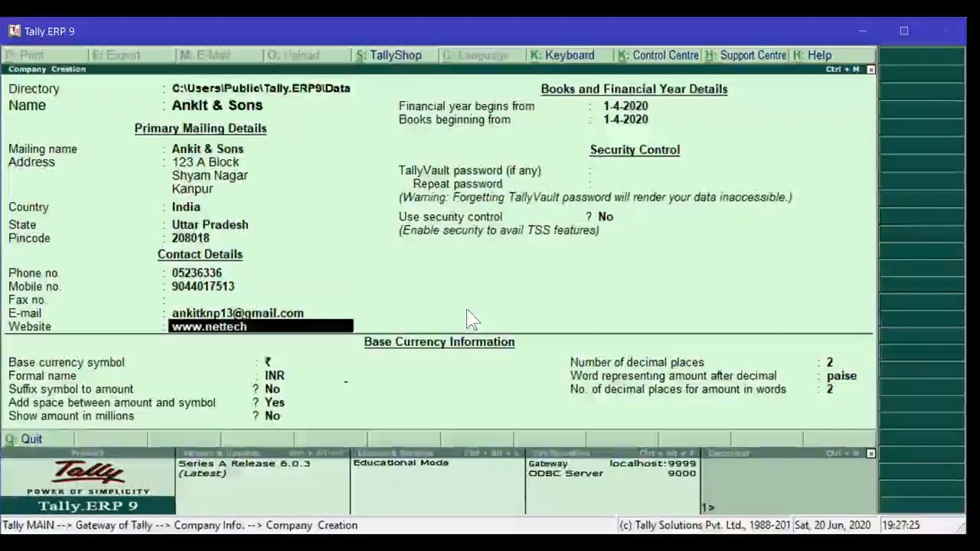
pyautogui.write('computers')
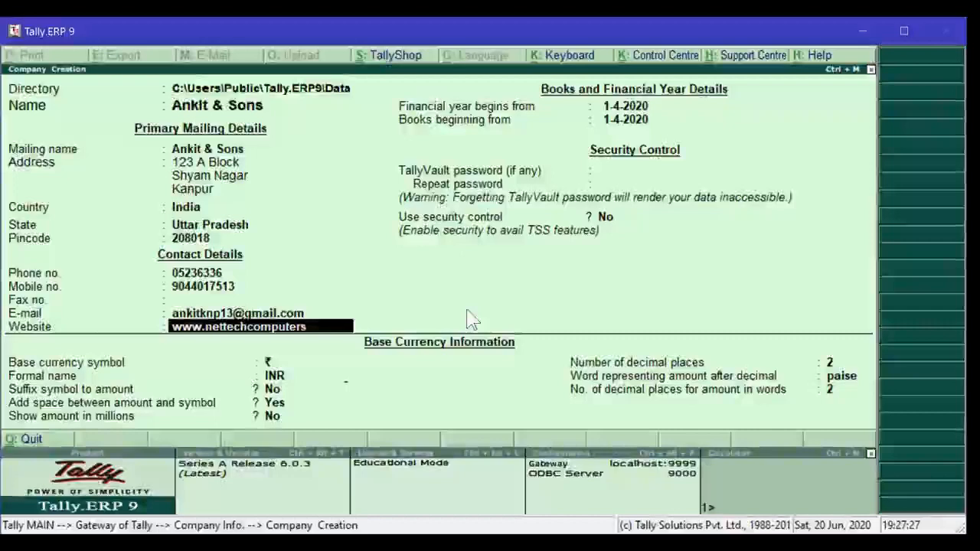
pyautogui.write('.com')
pyautogui.press('Return')
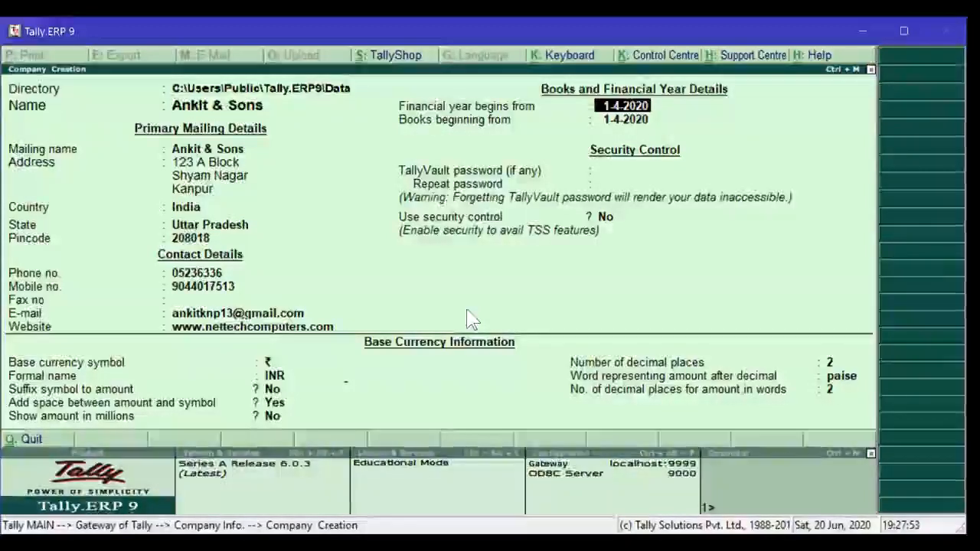
# - Keep the financial year starting 1-4-2020 and set books beginning from 1-6-2020
pyautogui.press('Return')
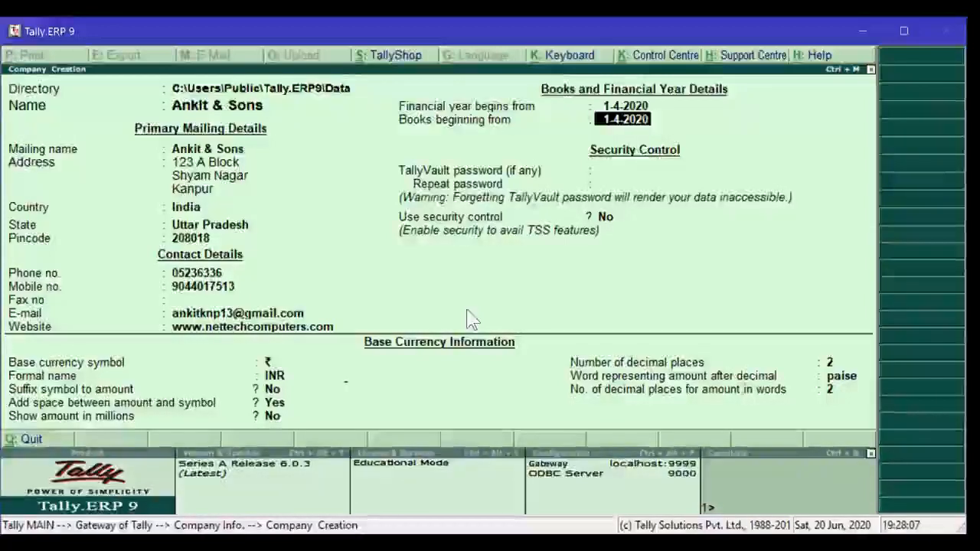
pyautogui.write('1')
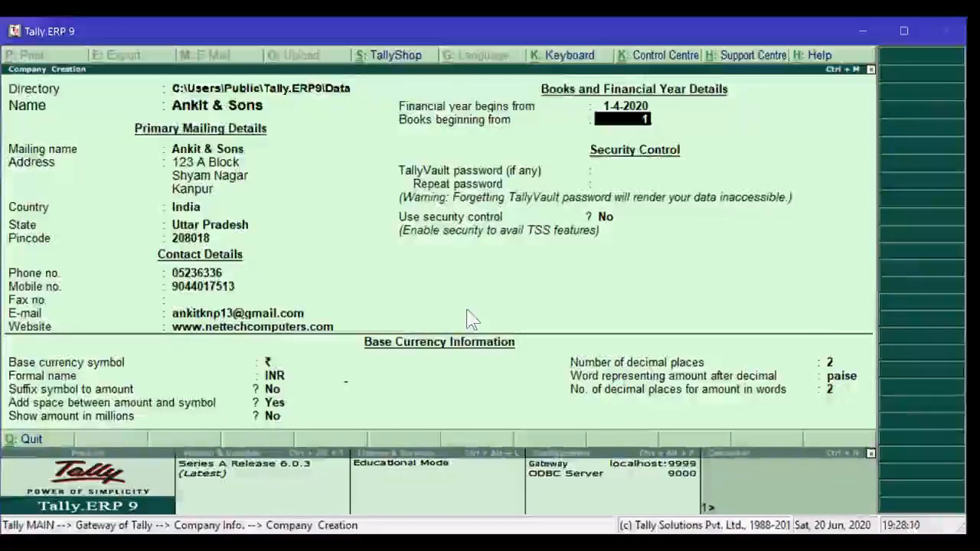
pyautogui.write('-')
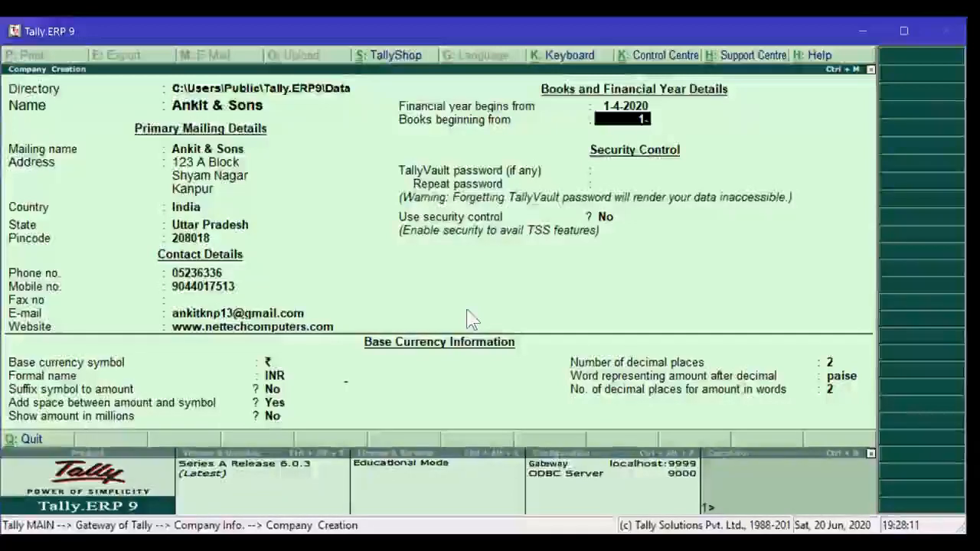
pyautogui.write('6-2')
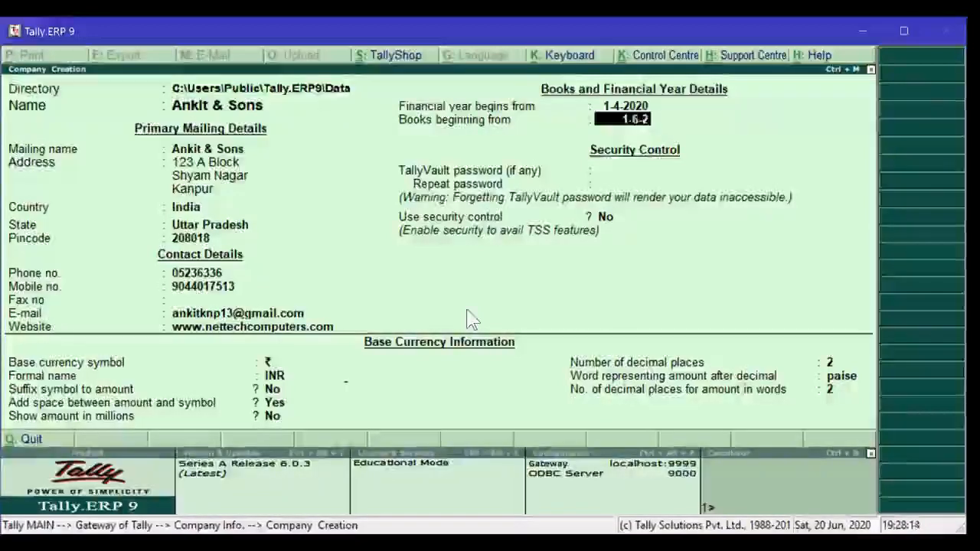
pyautogui.write('020')
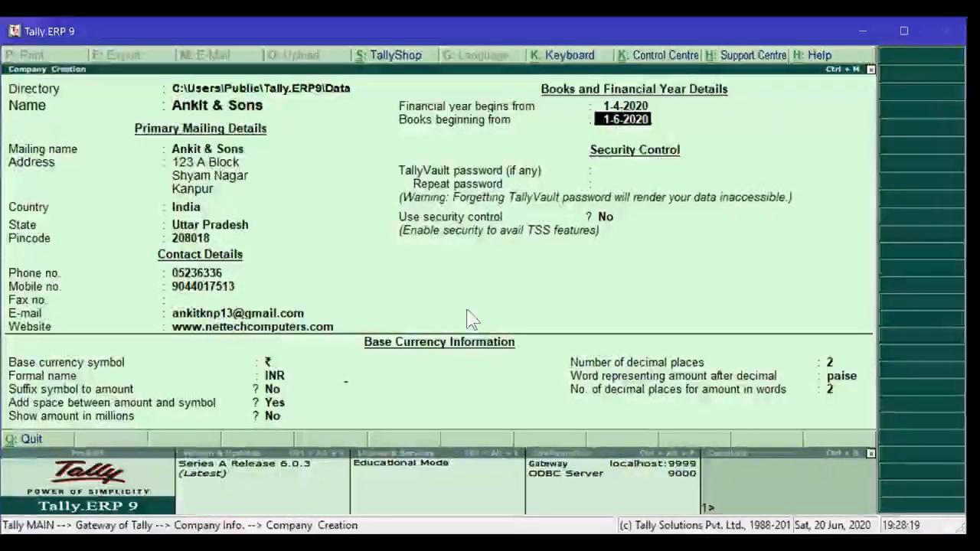
pyautogui.press('Return')
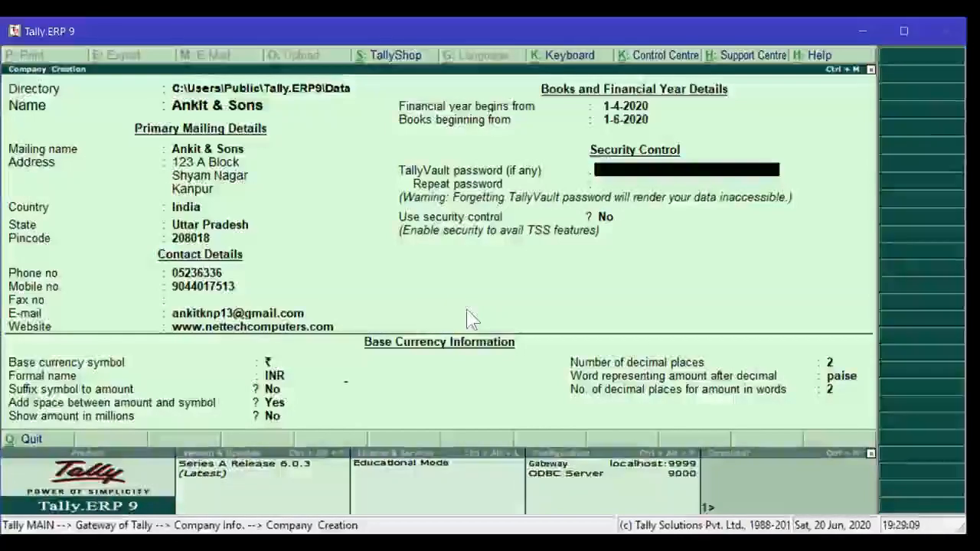
# - Leave TallyVault blank, accept ₹ INR defaults with 2 decimal places and paise, and save the company
pyautogui.press('Return')
pyautogui.press('Return')
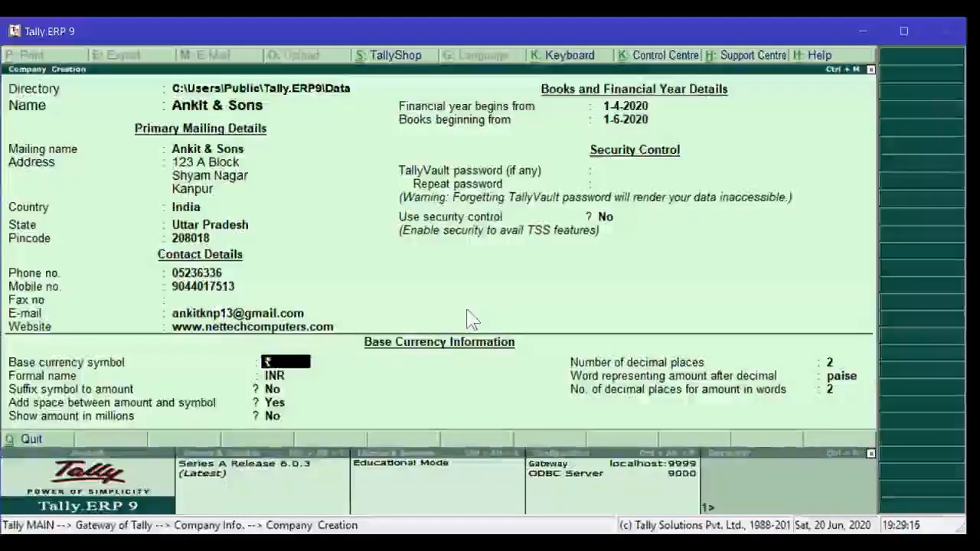
pyautogui.press('Return')
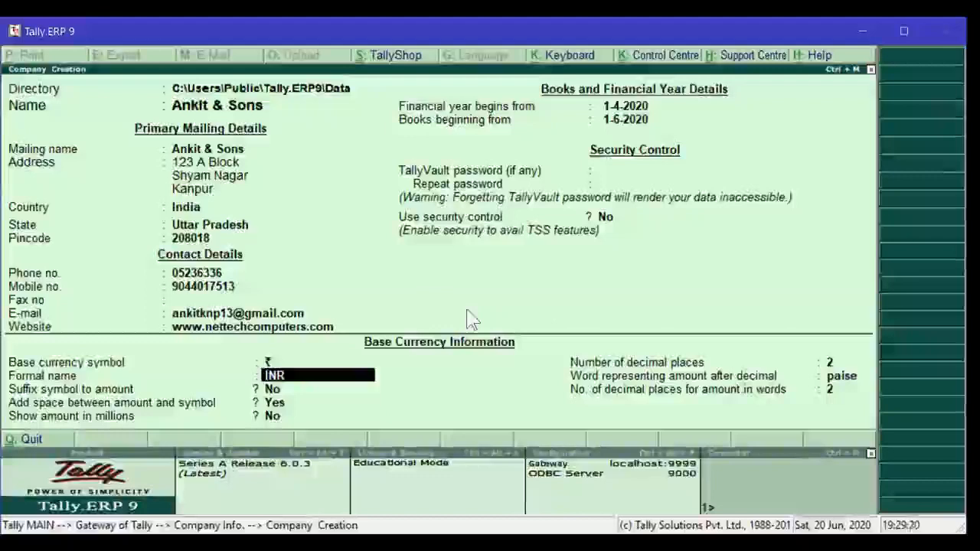
pyautogui.press('Return')
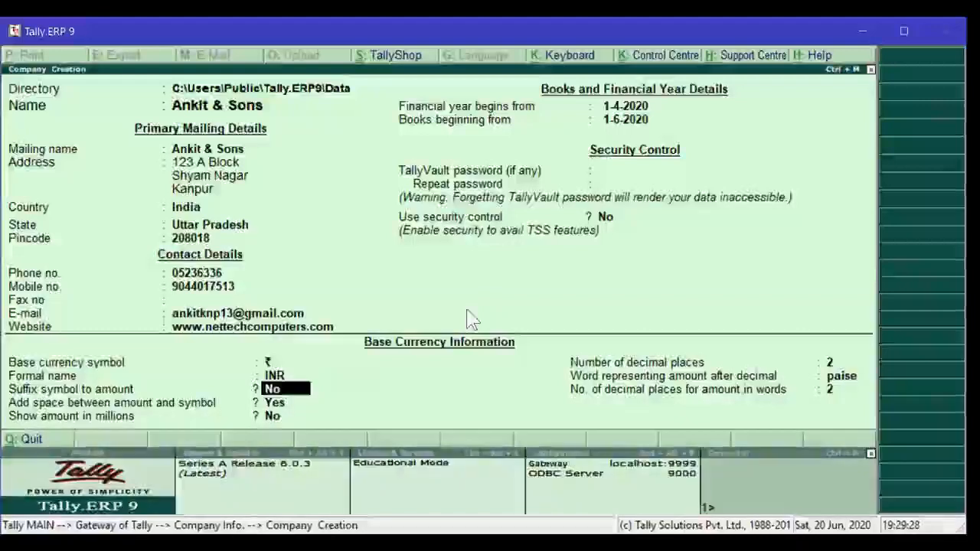
pyautogui.press('Return')
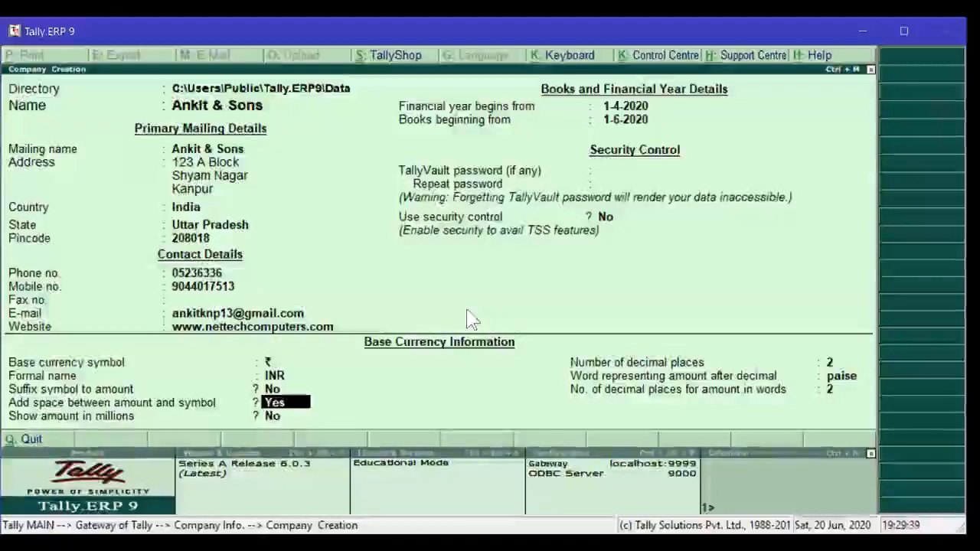
pyautogui.press('Return')
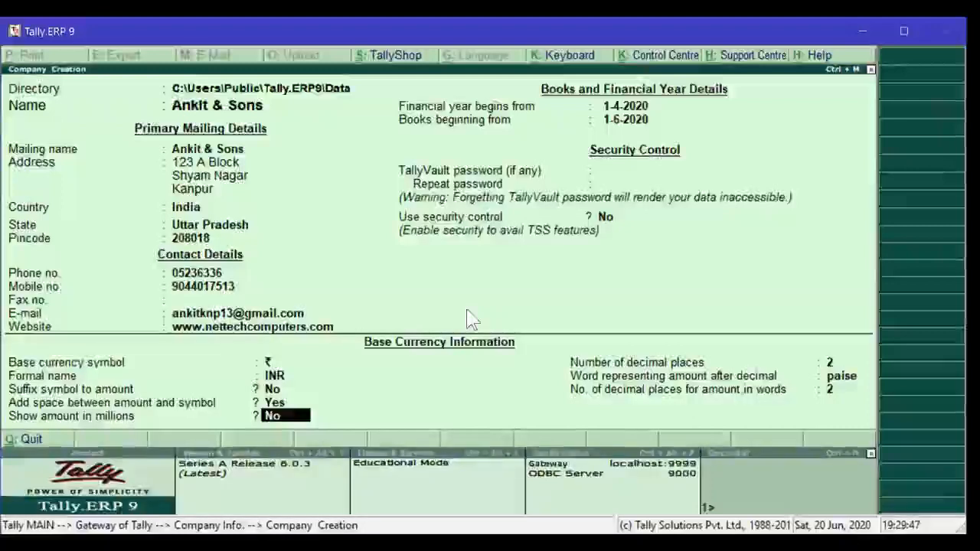
pyautogui.press('Return')
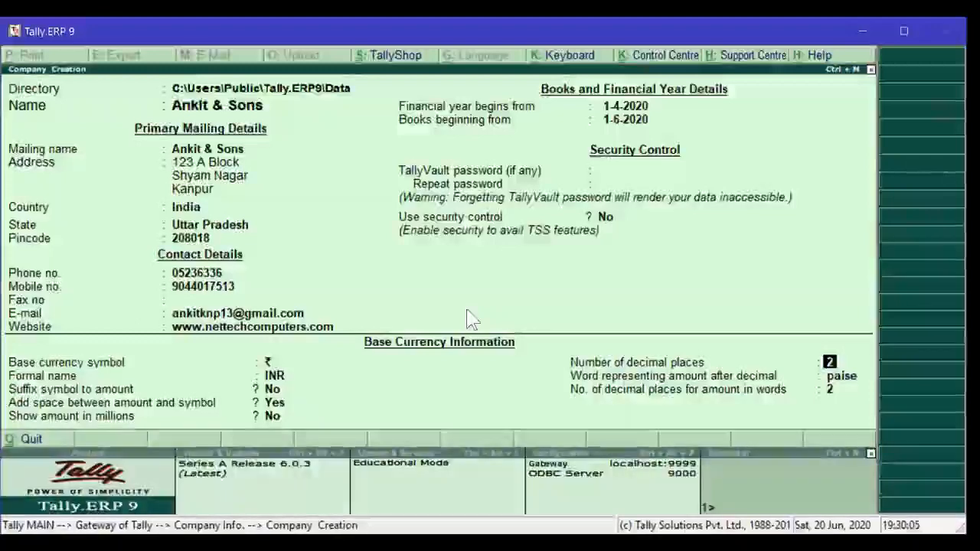
pyautogui.press('Return')
pyautogui.press('Return')
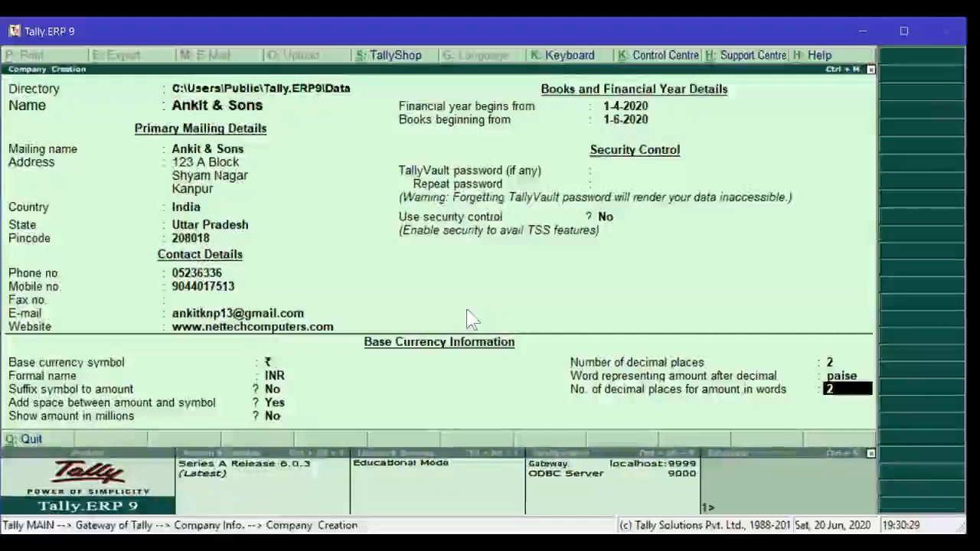
pyautogui.press('Return')
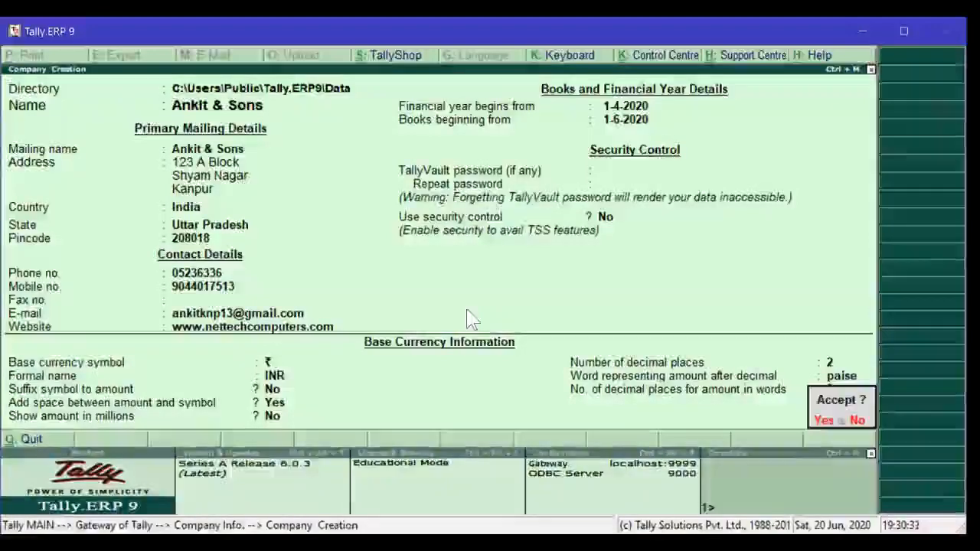
pyautogui.press('Return')
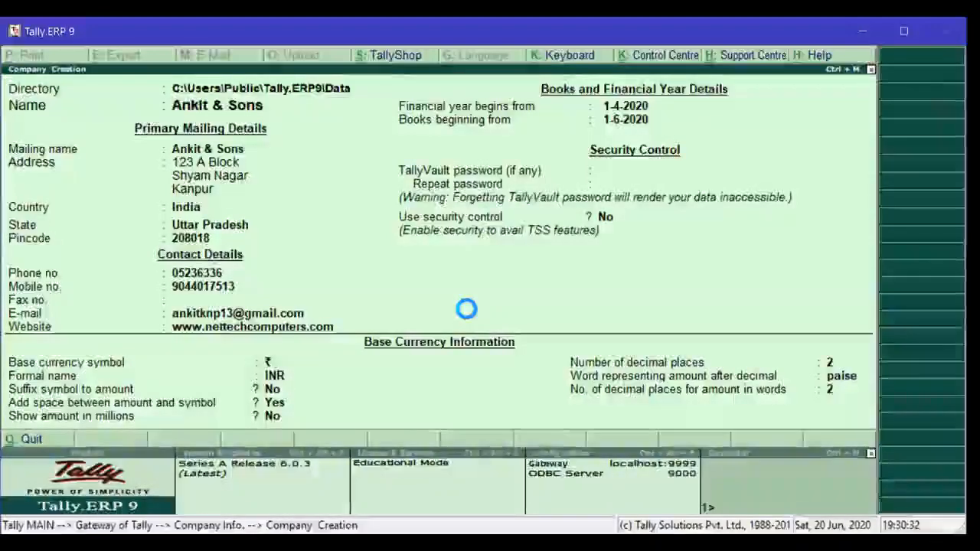